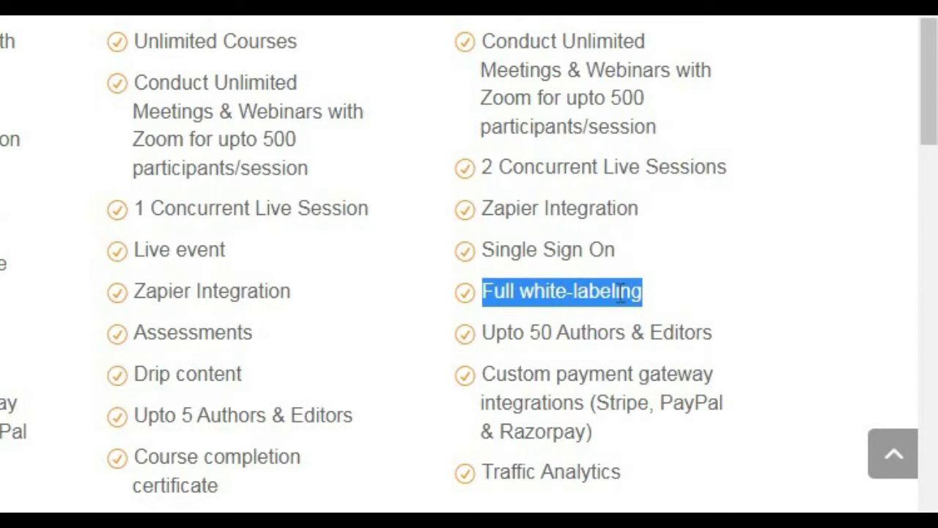
# Review the Power plan's author limit, payment gateway integrations and traffic analytics, plus the pricing plan comparison
pyautogui.click(569, 324)
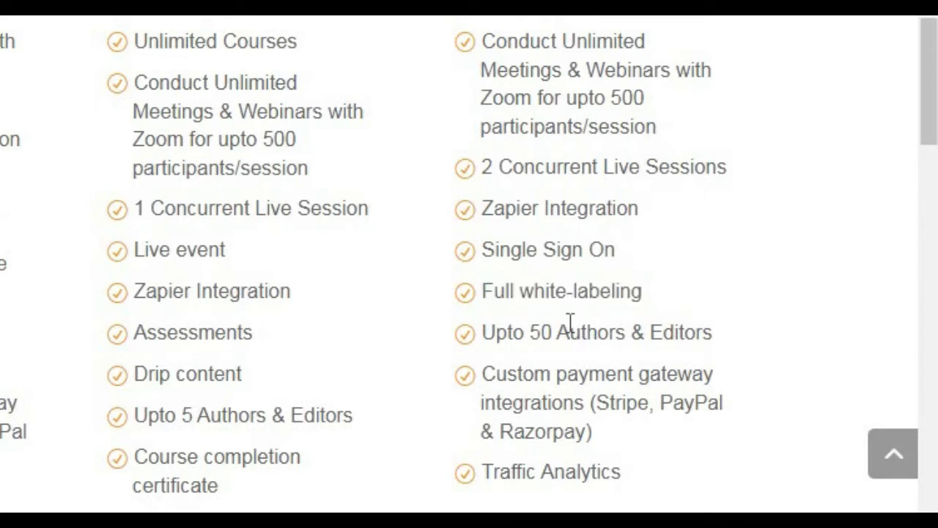
pyautogui.moveTo(621, 330)
pyautogui.mouseDown()
pyautogui.moveTo(638, 330)
pyautogui.moveTo(623, 326)
pyautogui.mouseUp()
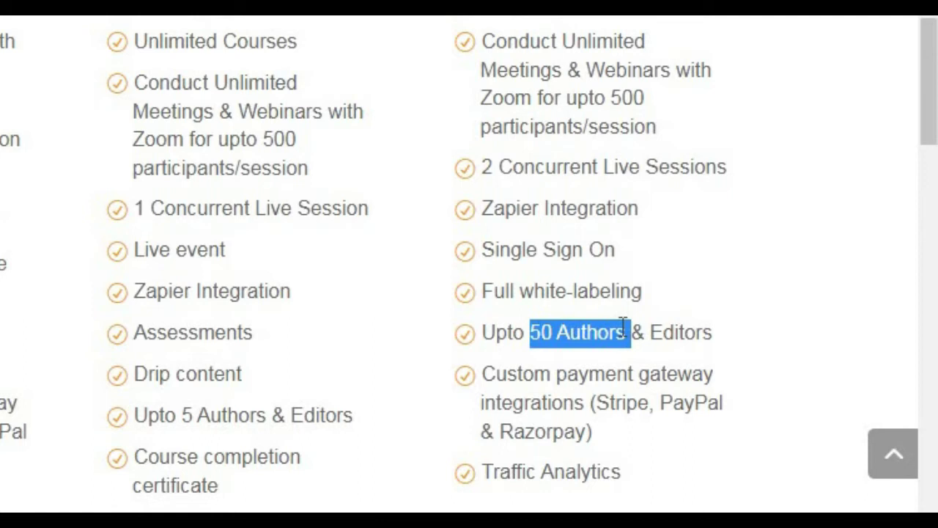
pyautogui.moveTo(593, 440); pyautogui.dragTo(491, 371)
pyautogui.click(575, 411)
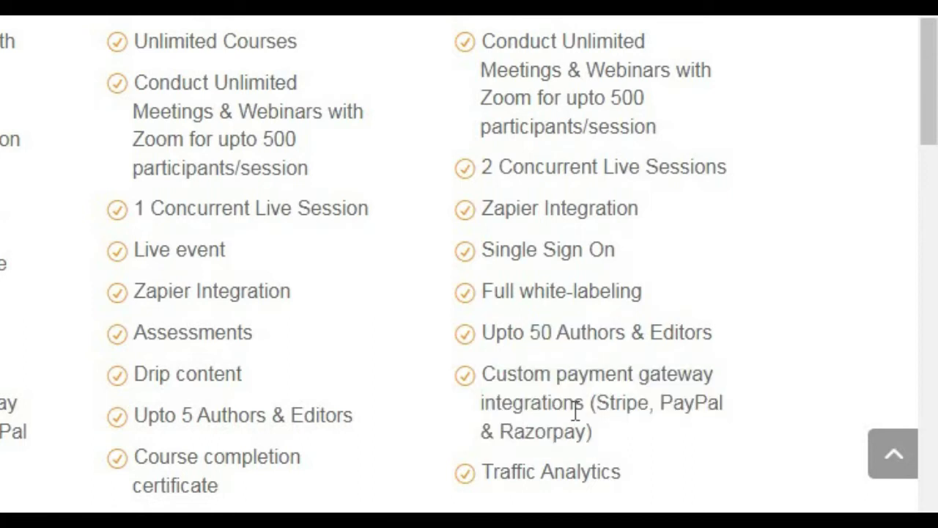
pyautogui.moveTo(622, 474); pyautogui.dragTo(482, 460)
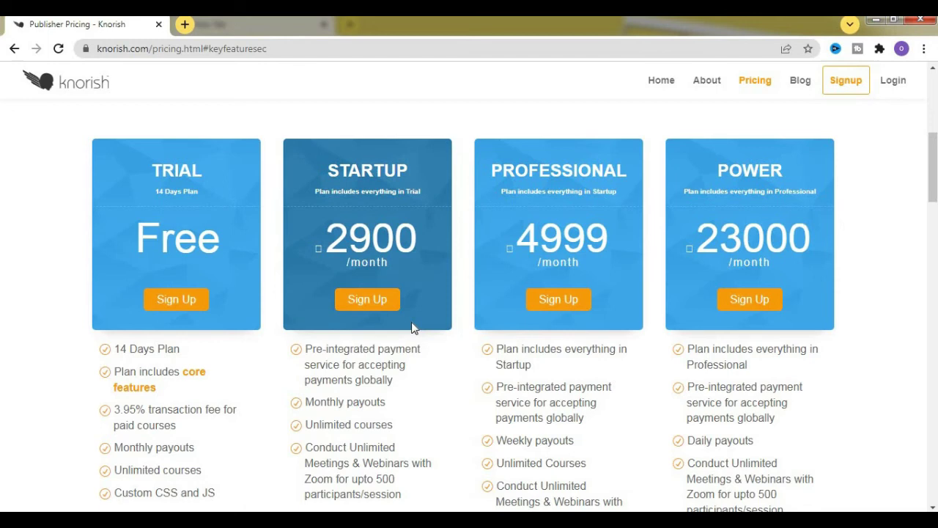
pyautogui.scroll(-1, 413, 327)
pyautogui.scroll(1, 373, 300)
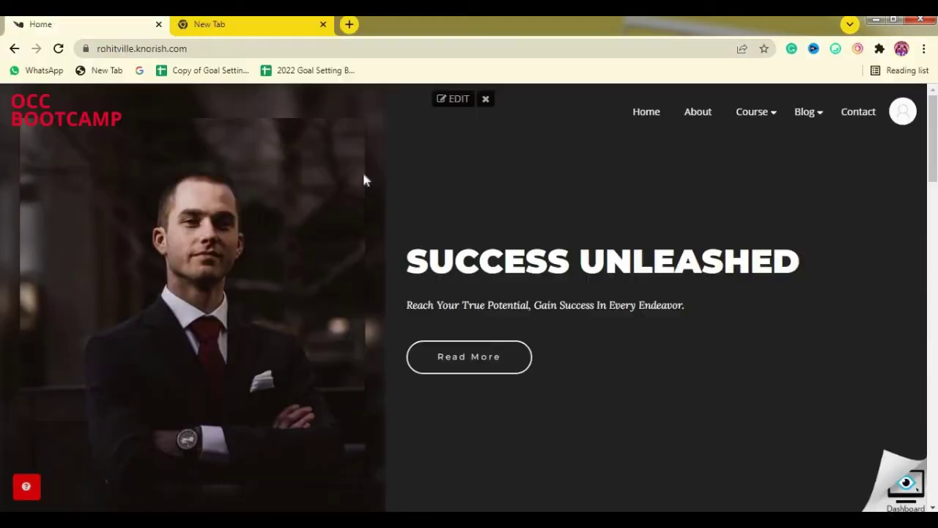
# Look over the site's home page and open the publisher dashboard from the account profile
pyautogui.scroll(-1, 344, 279)
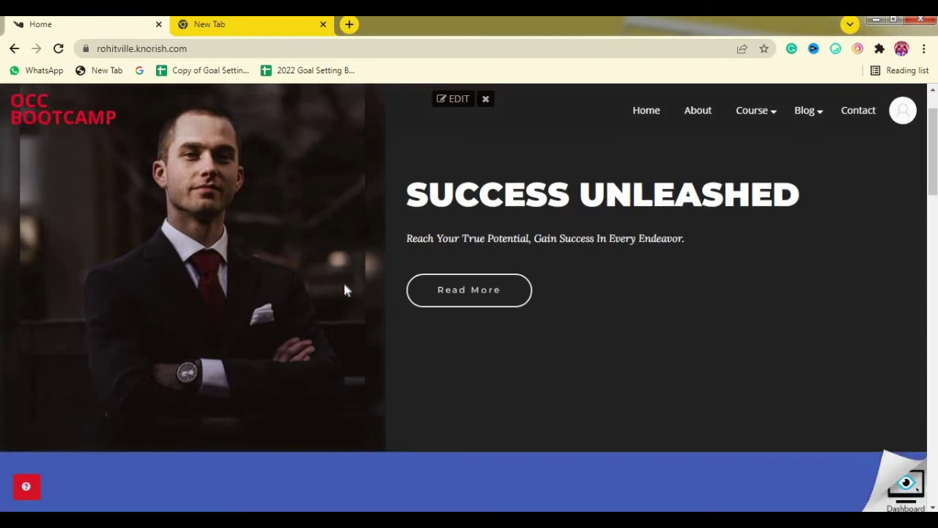
pyautogui.scroll(1, 345, 287)
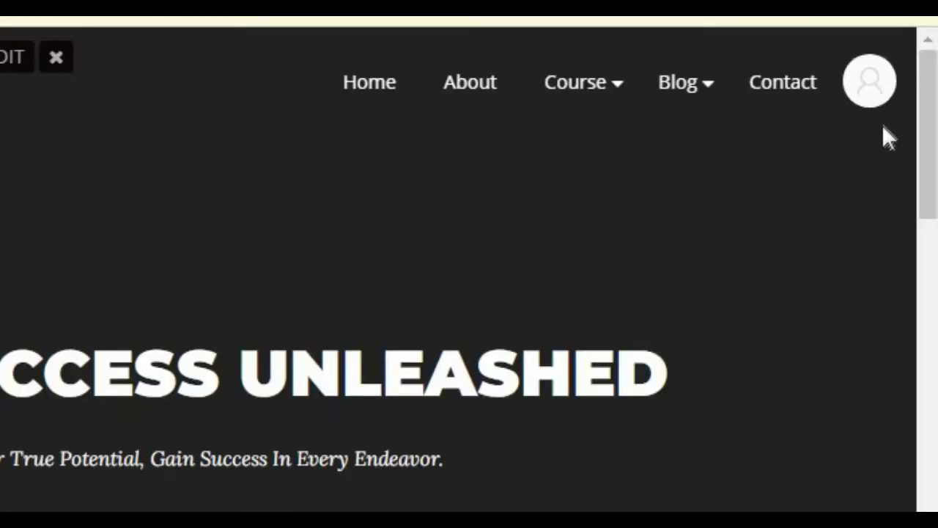
pyautogui.click(878, 92)
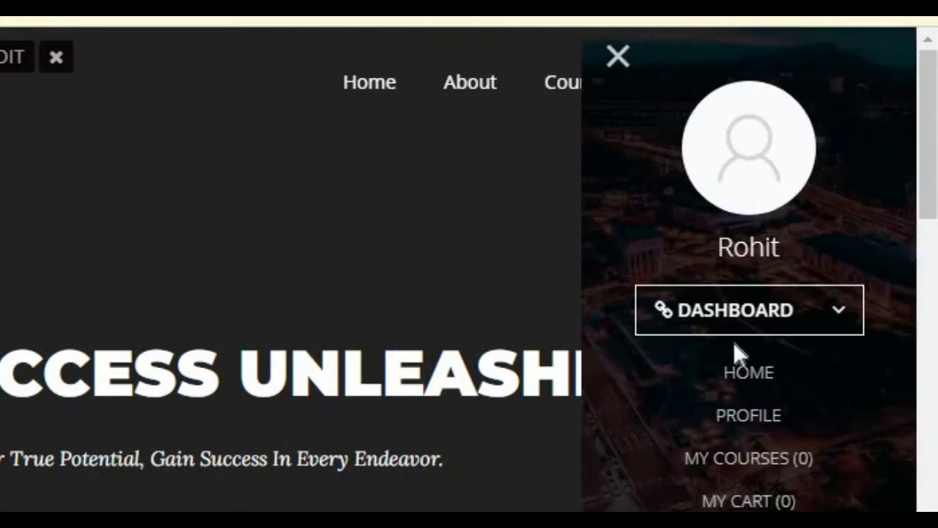
pyautogui.click(768, 317)
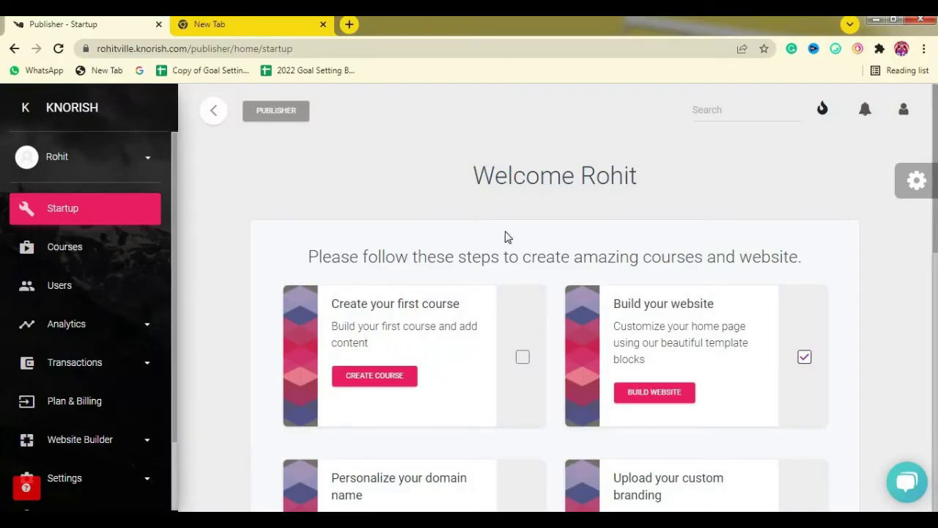
# Examine the startup page's welcome heading and its setup tasks for creating the first course and building the website
pyautogui.scroll(-1, 504, 237)
pyautogui.scroll(1, 504, 237)
pyautogui.moveTo(410, 176); pyautogui.dragTo(637, 176)
pyautogui.click(359, 171)
pyautogui.scroll(-1, 397, 320)
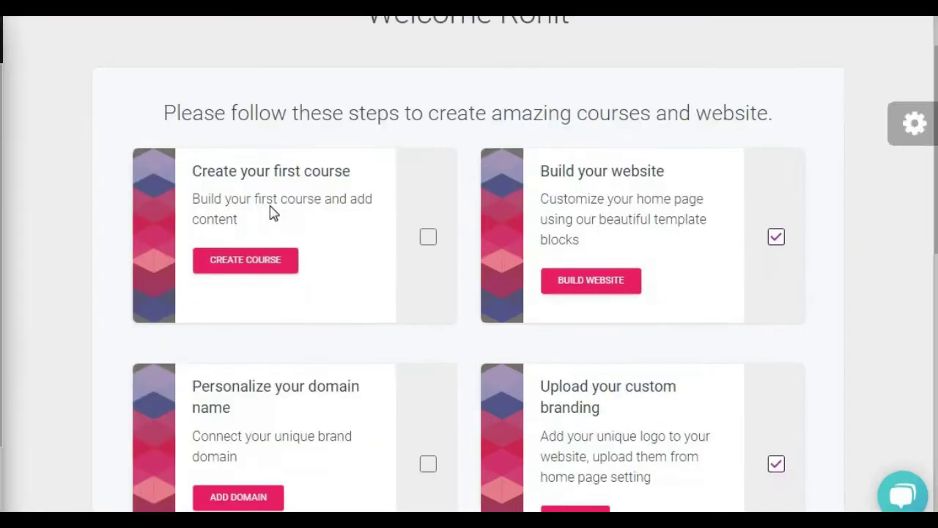
pyautogui.scroll(-1, 273, 212)
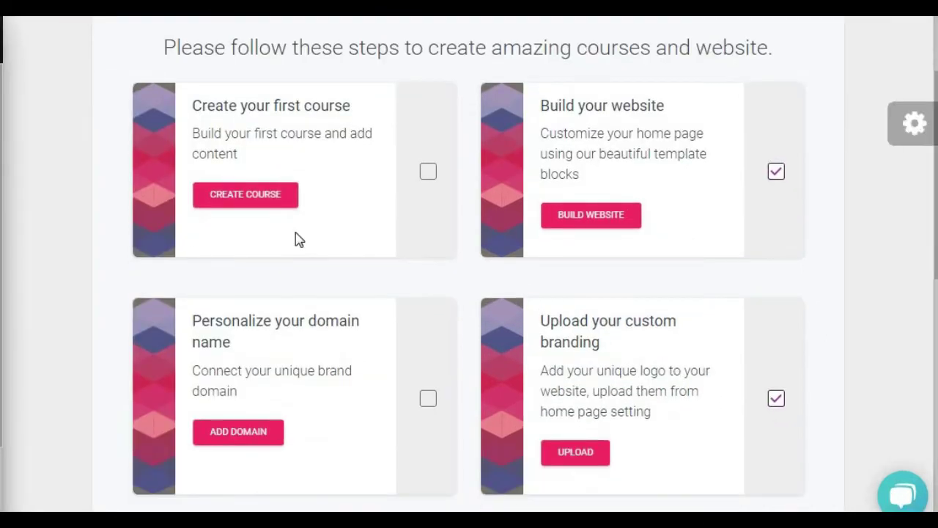
pyautogui.moveTo(245, 157); pyautogui.dragTo(203, 126)
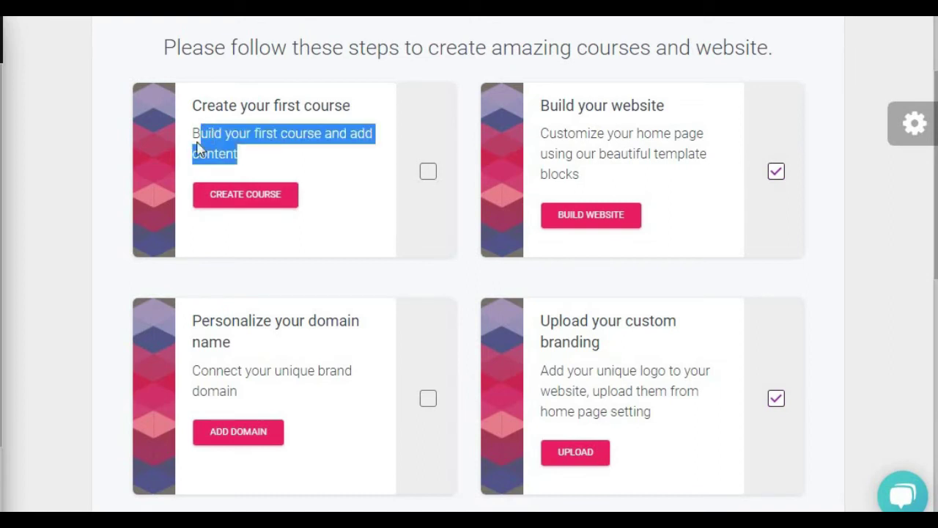
pyautogui.moveTo(596, 176); pyautogui.dragTo(529, 129)
pyautogui.click(599, 216)
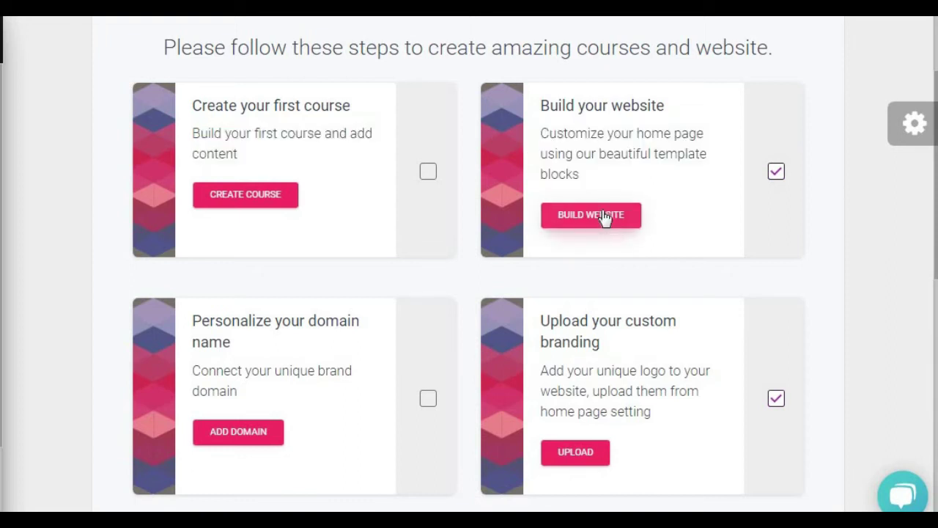
# Examine the startup tasks for personalizing the domain name and uploading custom branding
pyautogui.scroll(-1, 594, 192)
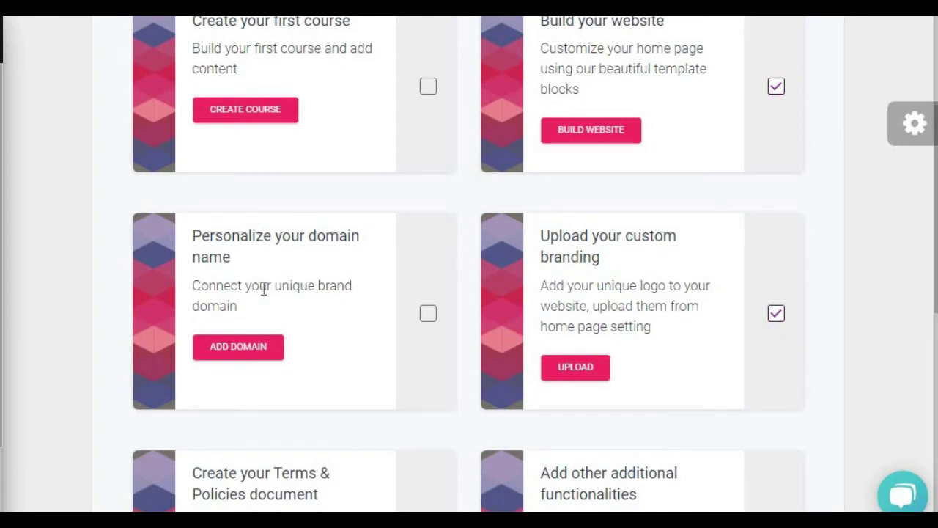
pyautogui.scroll(-1, 263, 287)
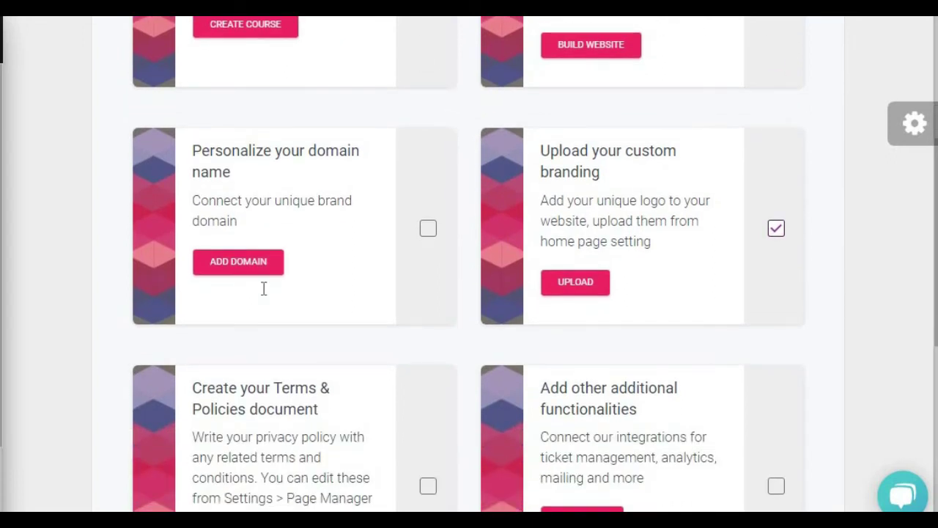
pyautogui.moveTo(607, 179); pyautogui.dragTo(541, 151)
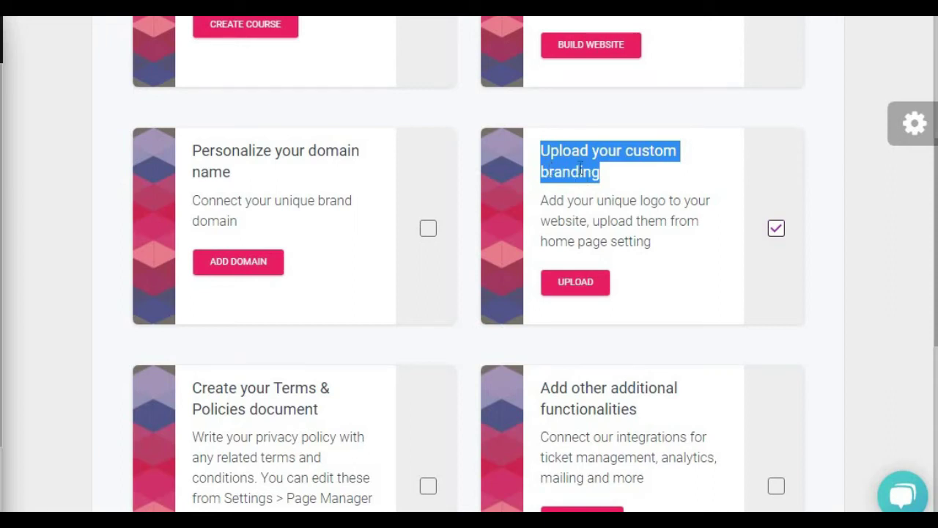
pyautogui.click(570, 200)
pyautogui.scroll(-1, 548, 271)
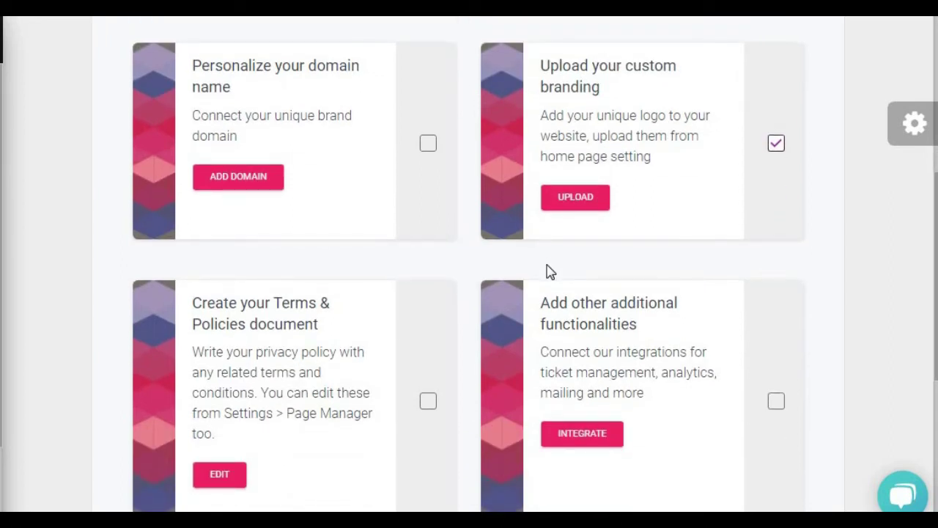
pyautogui.scroll(-1, 548, 271)
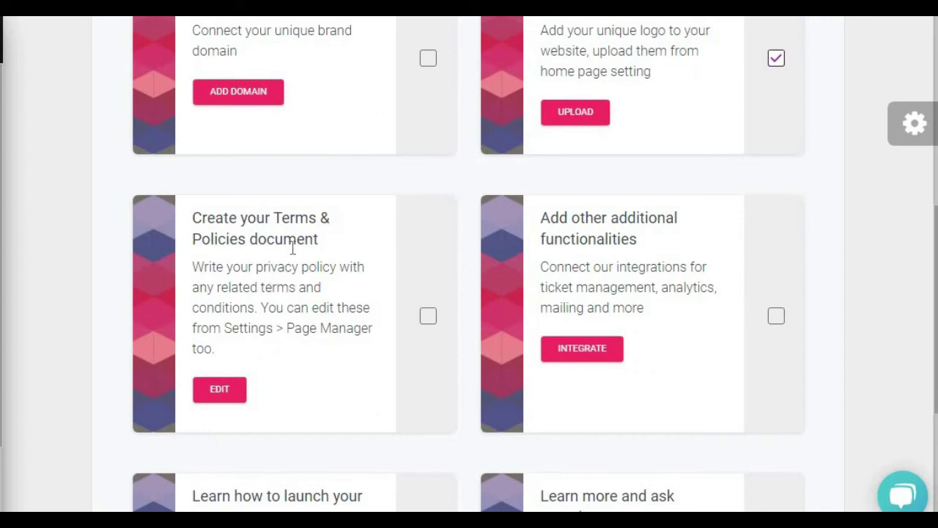
# Examine the startup tasks for the Terms & Policies document, additional functionalities, launching a course and learning more
pyautogui.moveTo(315, 239); pyautogui.dragTo(192, 218)
pyautogui.click(504, 255)
pyautogui.moveTo(633, 253); pyautogui.dragTo(543, 217)
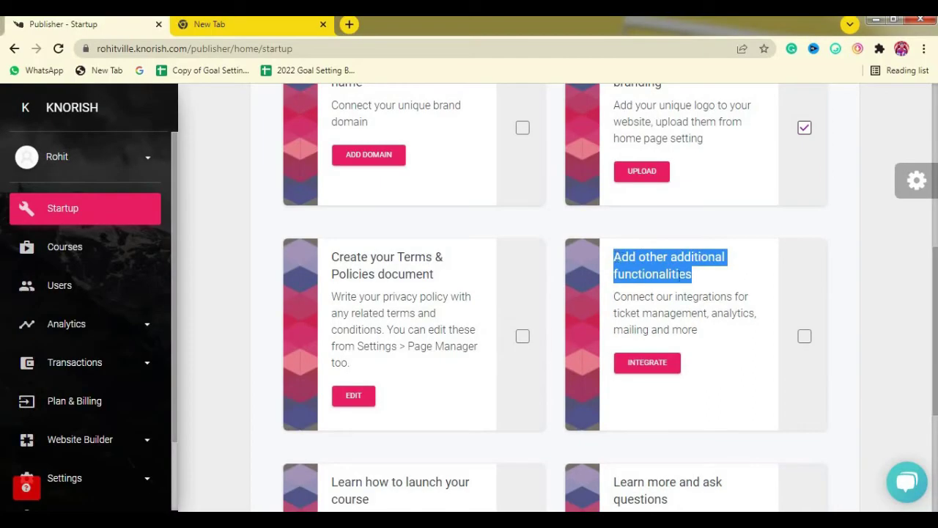
pyautogui.click(670, 387)
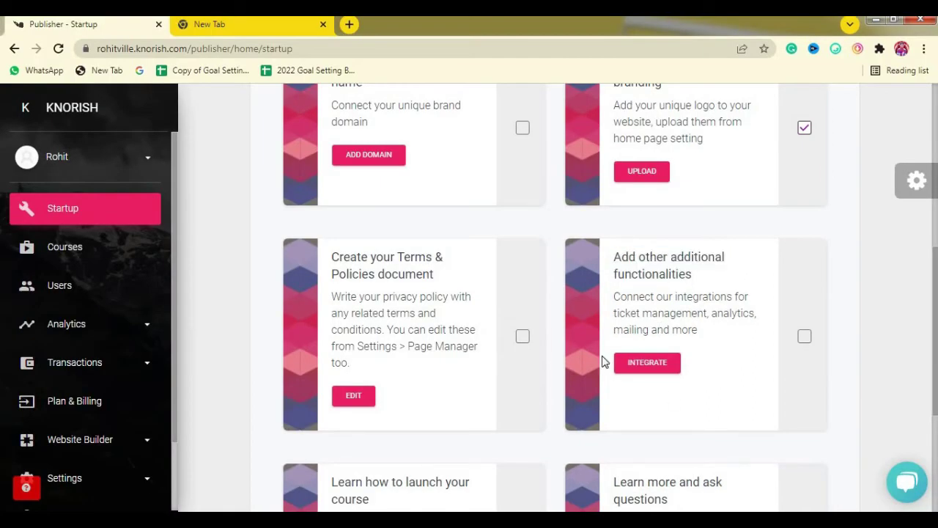
pyautogui.scroll(-2, 403, 381)
pyautogui.scroll(-2, 408, 394)
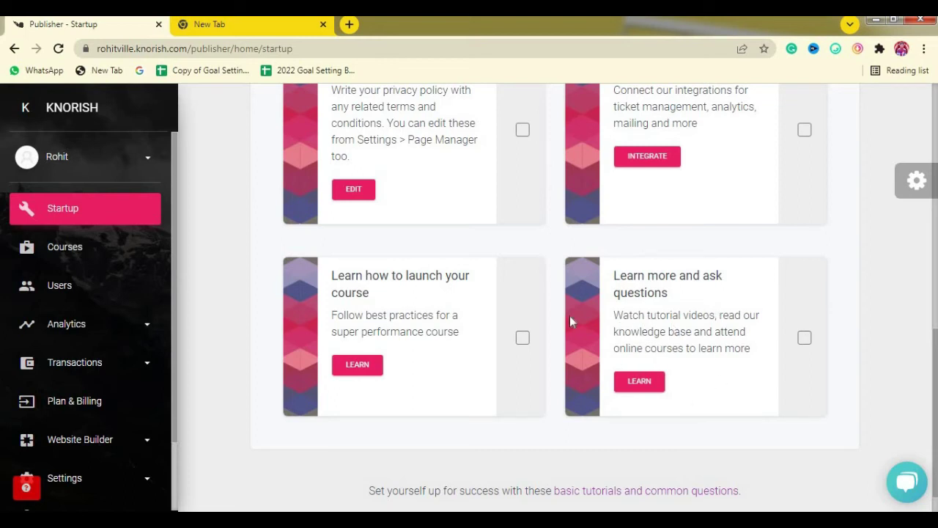
pyautogui.scroll(3, 463, 322)
pyautogui.scroll(5, 463, 322)
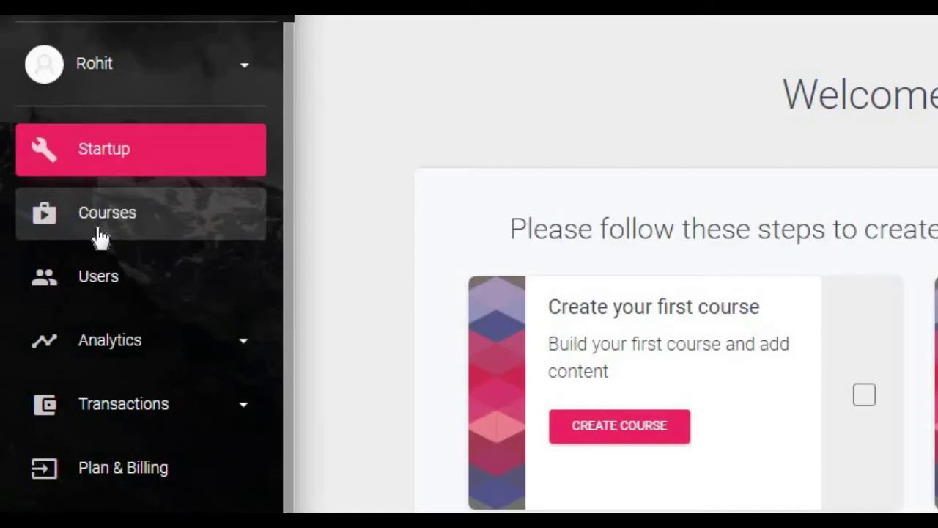
# Open the Courses section and look through its Courses, Bundles, Live Sessions and Course Categories pages
pyautogui.click(99, 231)
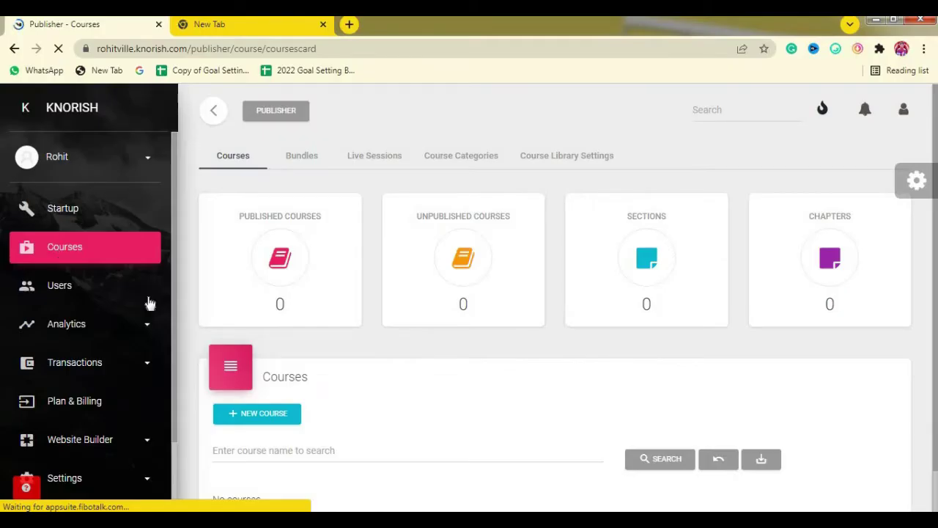
pyautogui.scroll(-1, 413, 323)
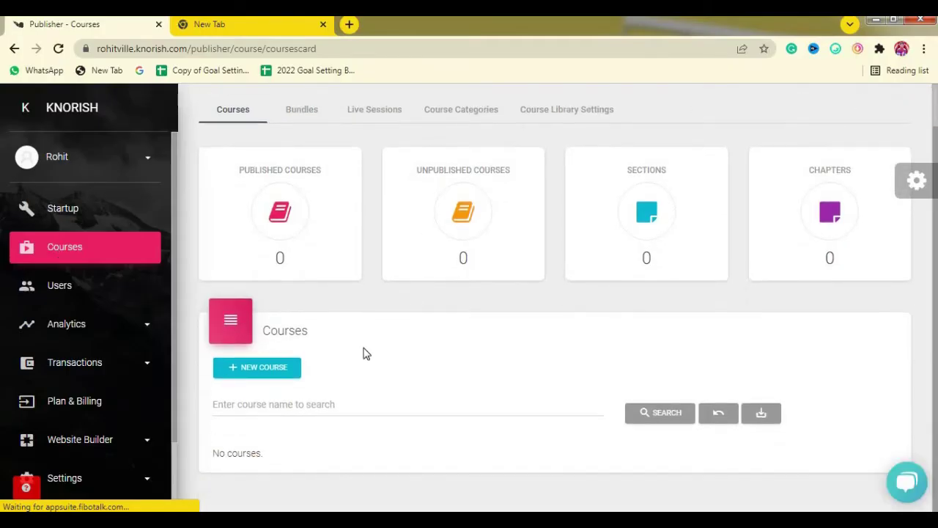
pyautogui.scroll(1, 367, 343)
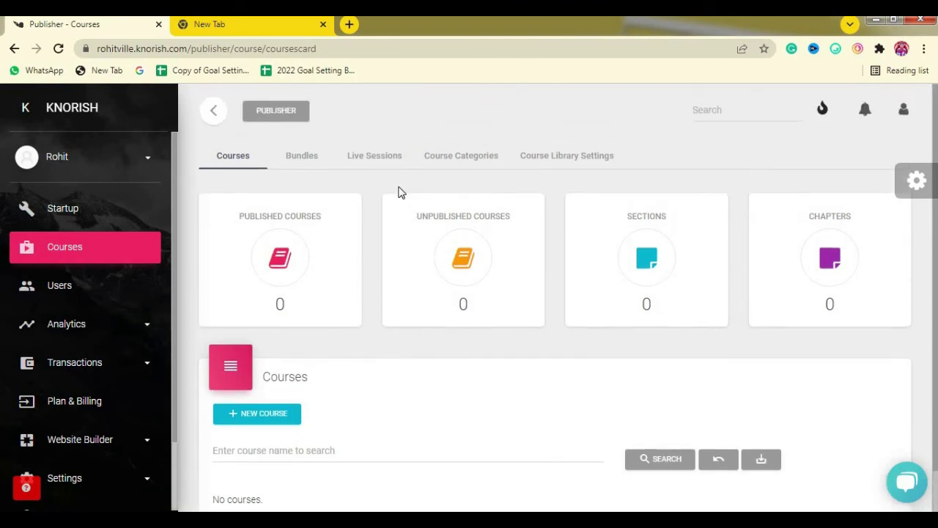
pyautogui.click(301, 155)
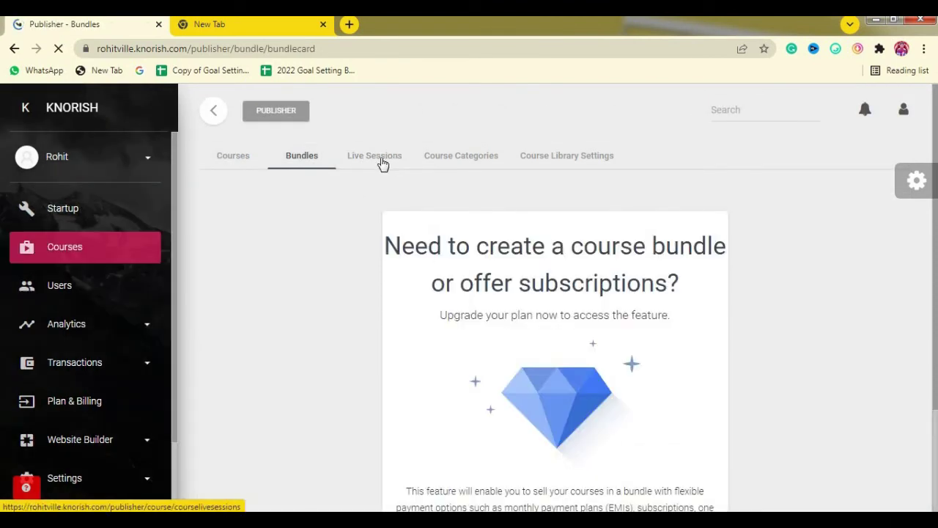
pyautogui.click(383, 163)
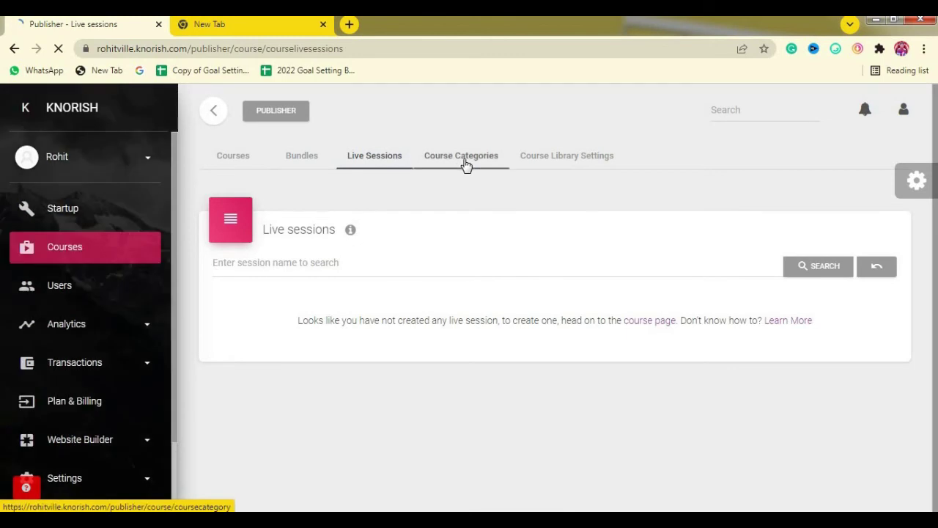
pyautogui.click(465, 156)
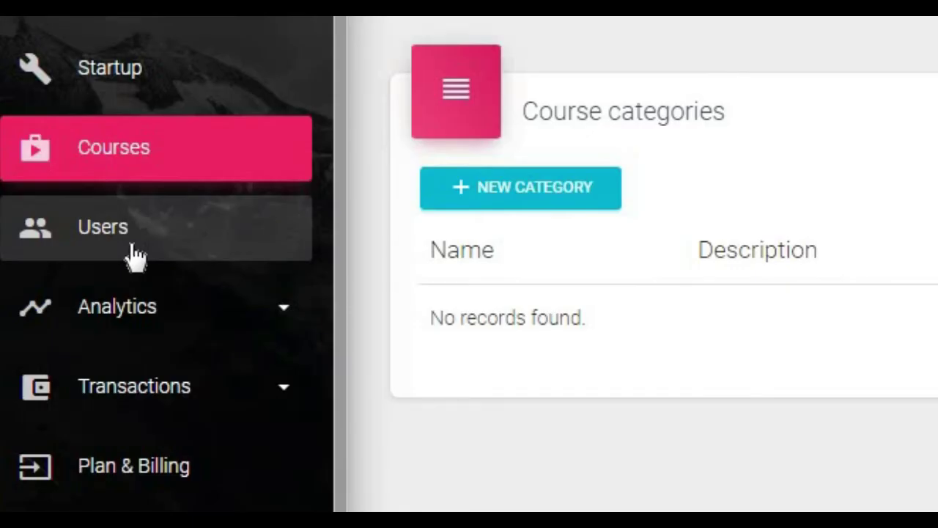
# Open the Users section and examine the user signup chart and its date range
pyautogui.click(73, 297)
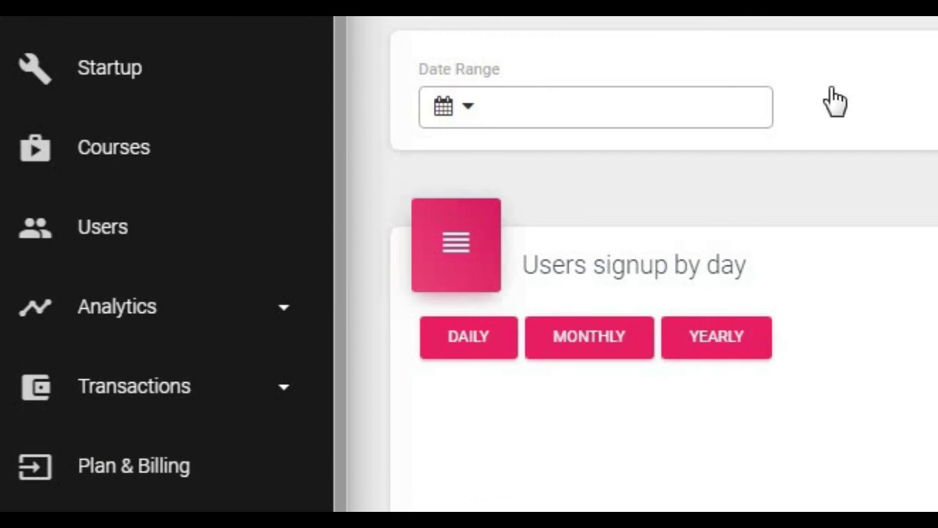
pyautogui.scroll(-3, 709, 358)
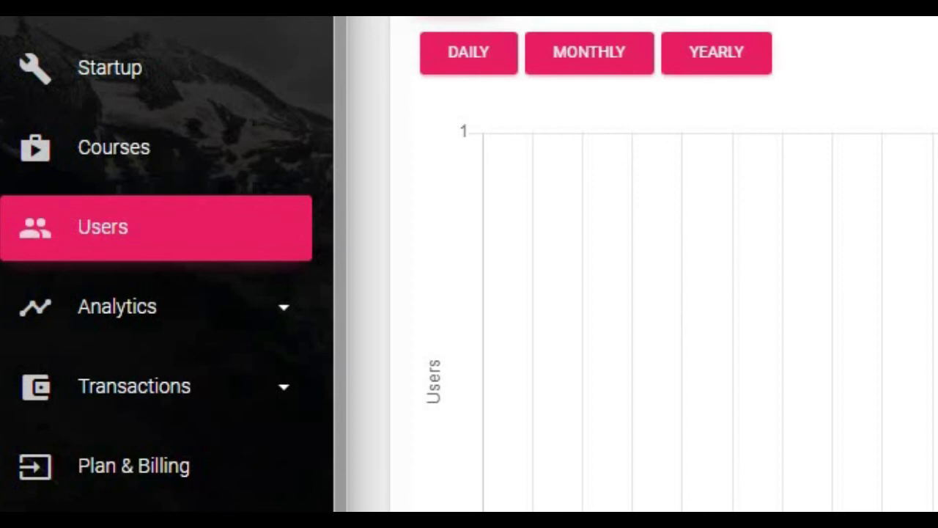
pyautogui.scroll(3, 664, 264)
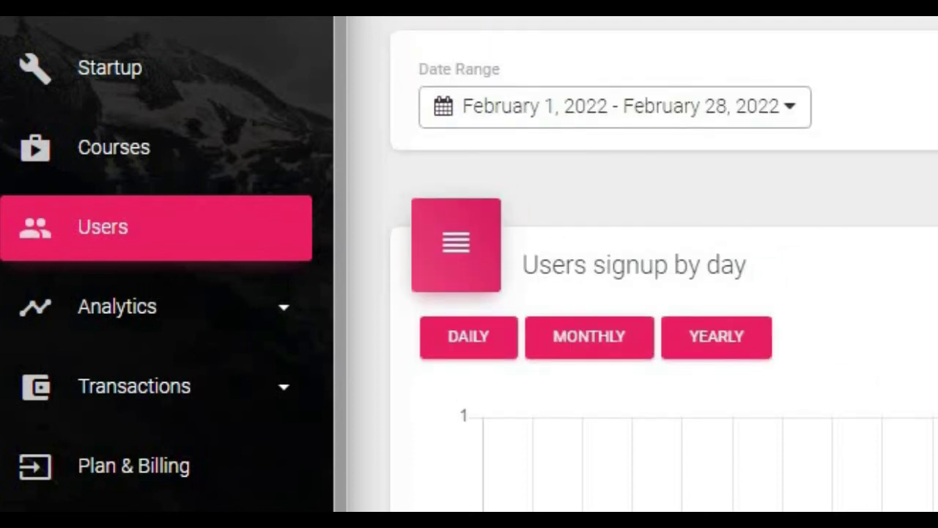
pyautogui.scroll(-2, 644, 330)
# Show the pages available under Analytics and under Transactions
pyautogui.click(247, 330)
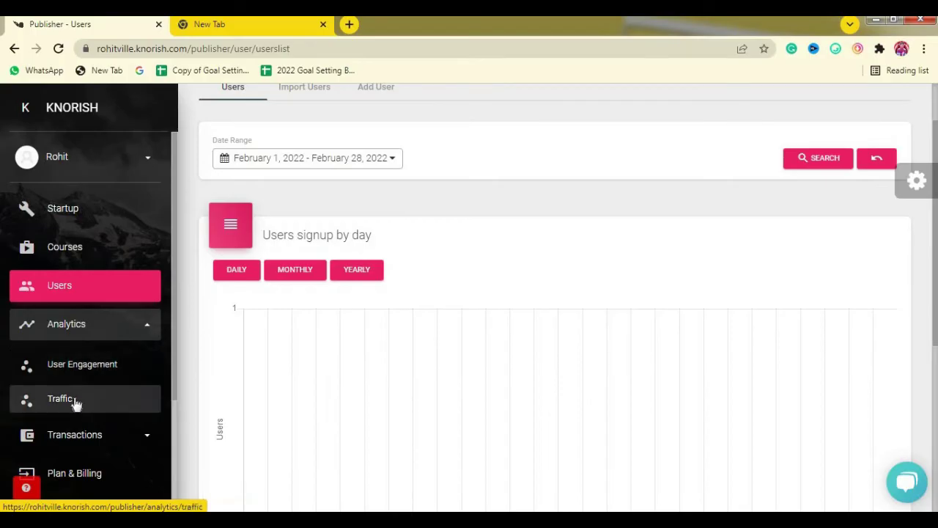
pyautogui.scroll(-1, 100, 347)
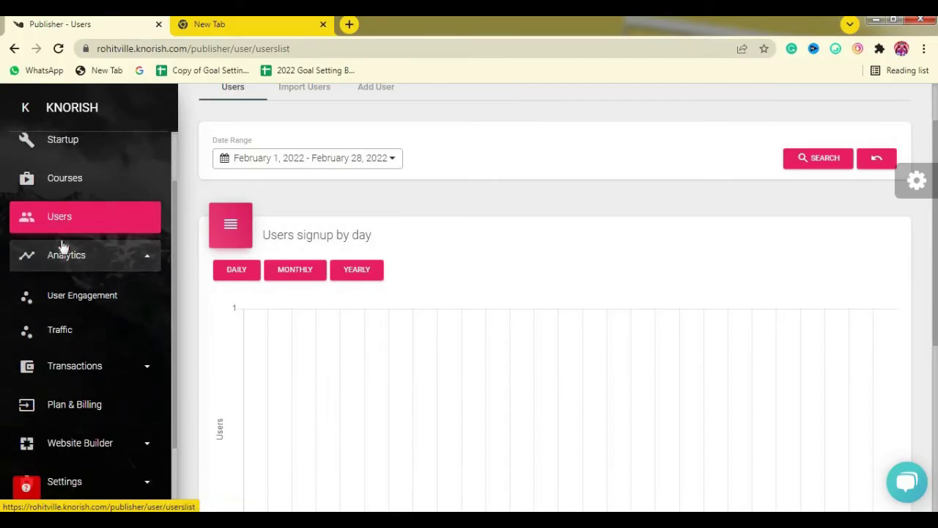
pyautogui.scroll(-1, 80, 310)
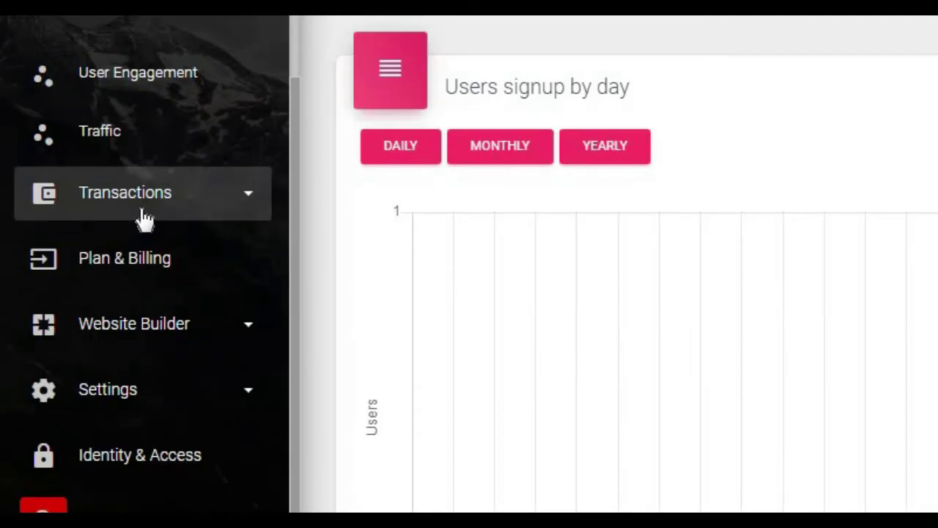
pyautogui.click(144, 216)
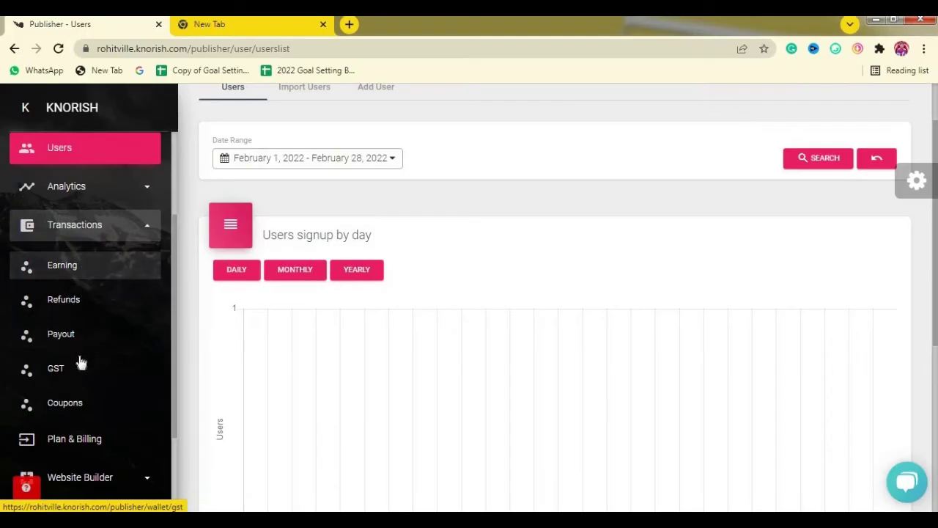
# Look through the Earning, Payout and Coupons pages under Transactions
pyautogui.click(69, 279)
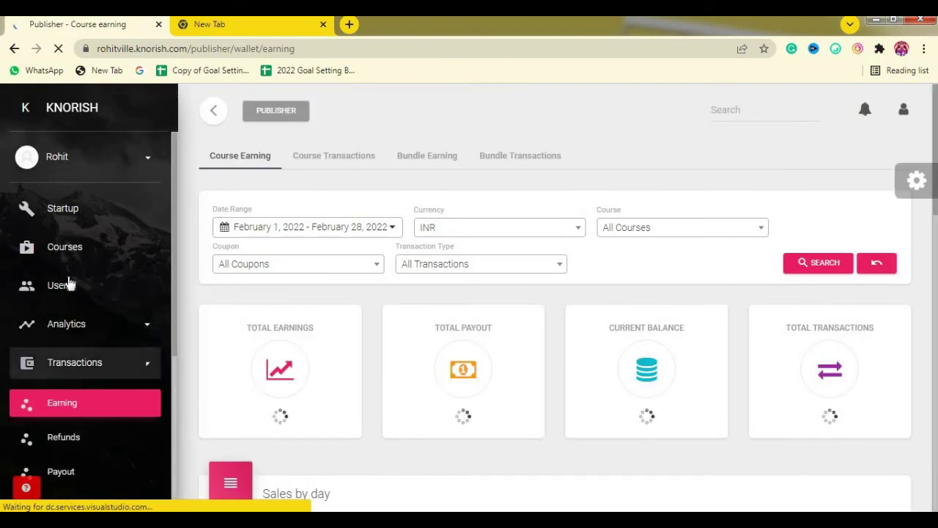
pyautogui.scroll(-2, 85, 344)
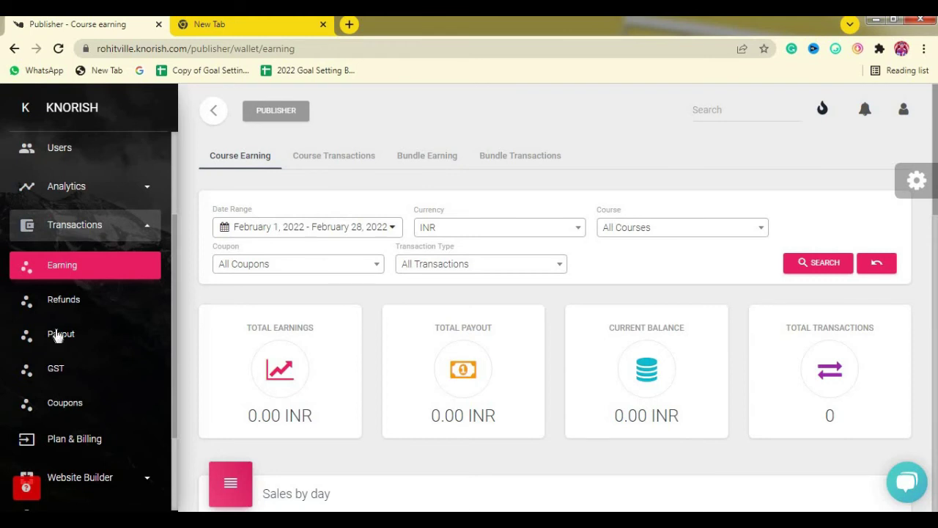
pyautogui.click(78, 336)
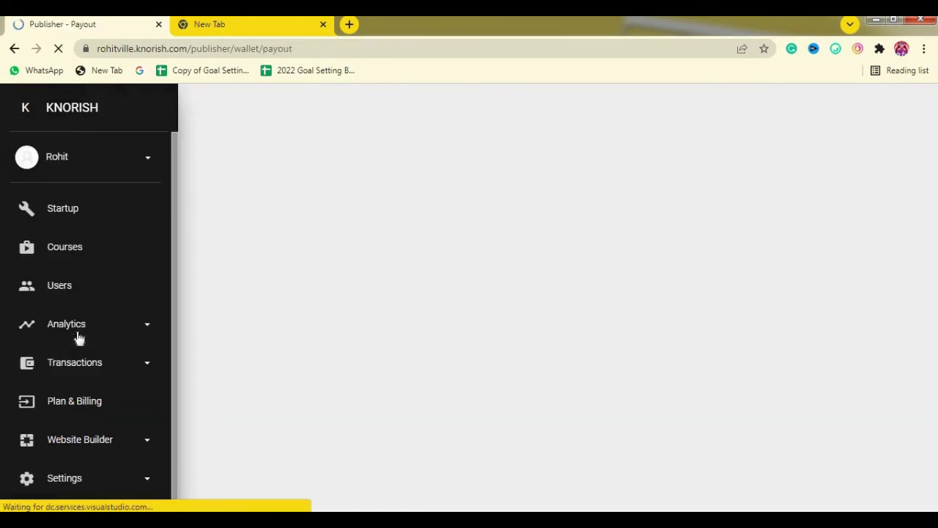
pyautogui.scroll(-2, 78, 357)
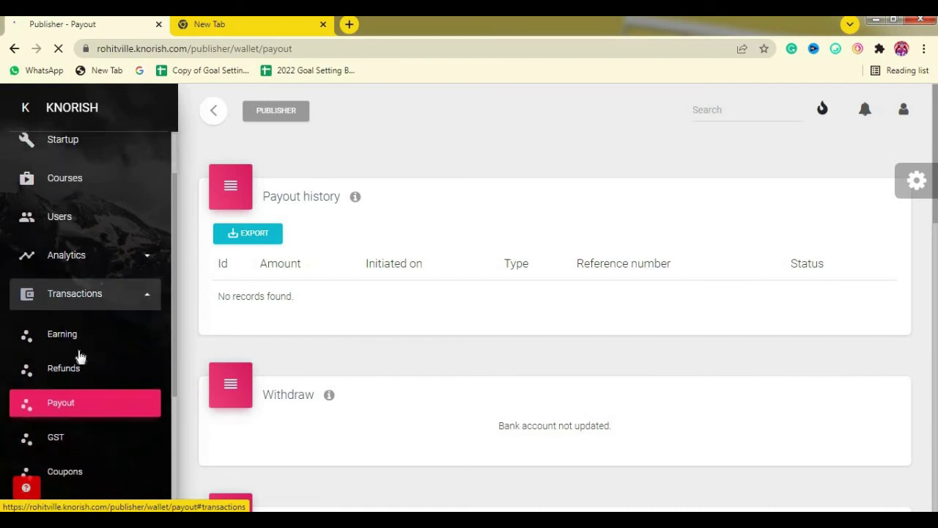
pyautogui.scroll(-1, 73, 341)
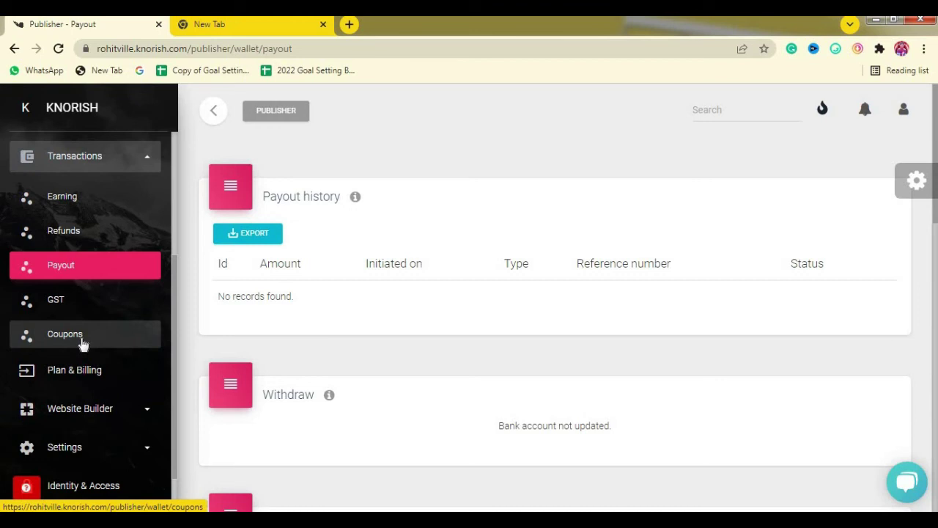
pyautogui.click(83, 343)
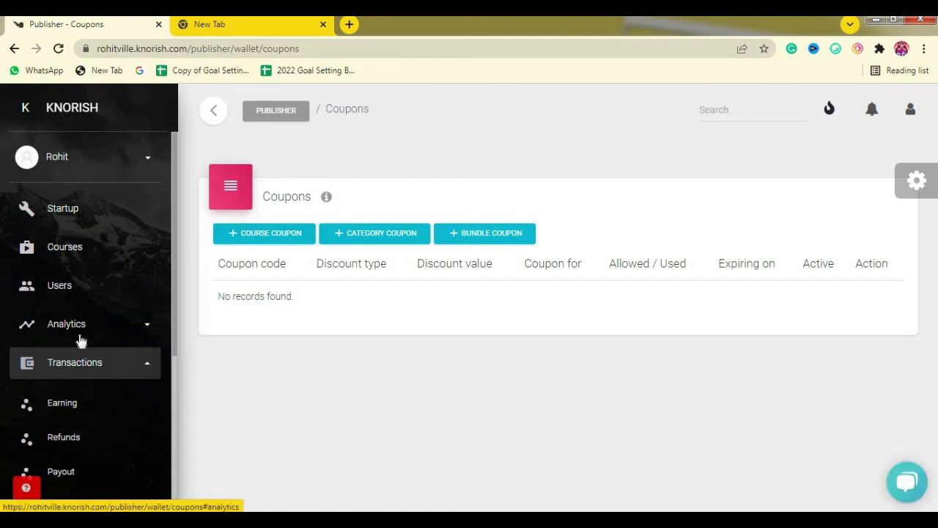
# Show the pages available under Website Builder, from Pages and Blog Posts through Themes and Custom Code
pyautogui.scroll(-1, 81, 374)
pyautogui.scroll(-2, 80, 369)
pyautogui.scroll(-1, 76, 316)
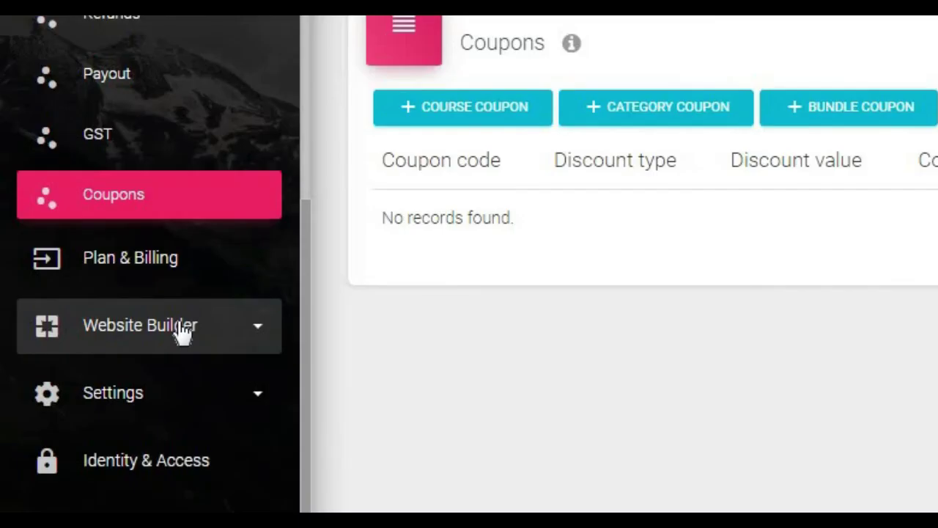
pyautogui.click(181, 332)
pyautogui.scroll(-4, 180, 329)
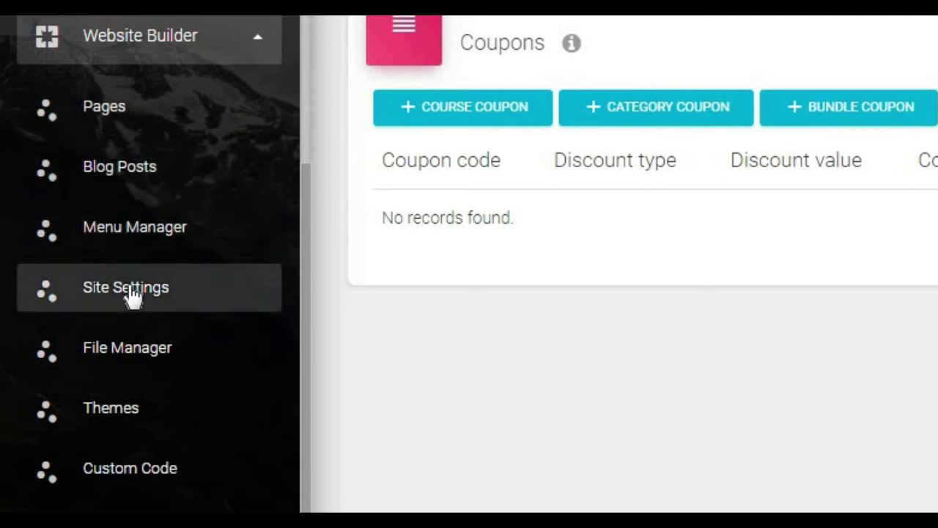
pyautogui.scroll(-2, 122, 344)
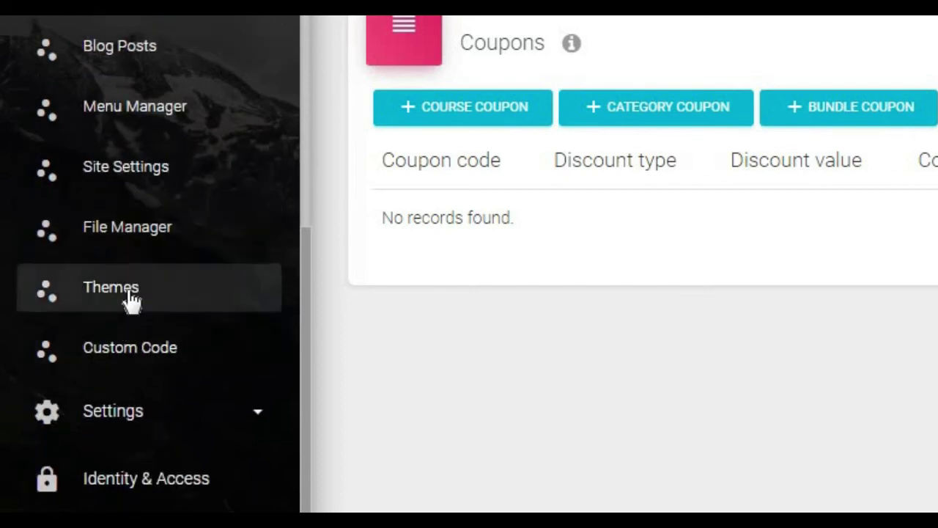
pyautogui.scroll(-1, 152, 359)
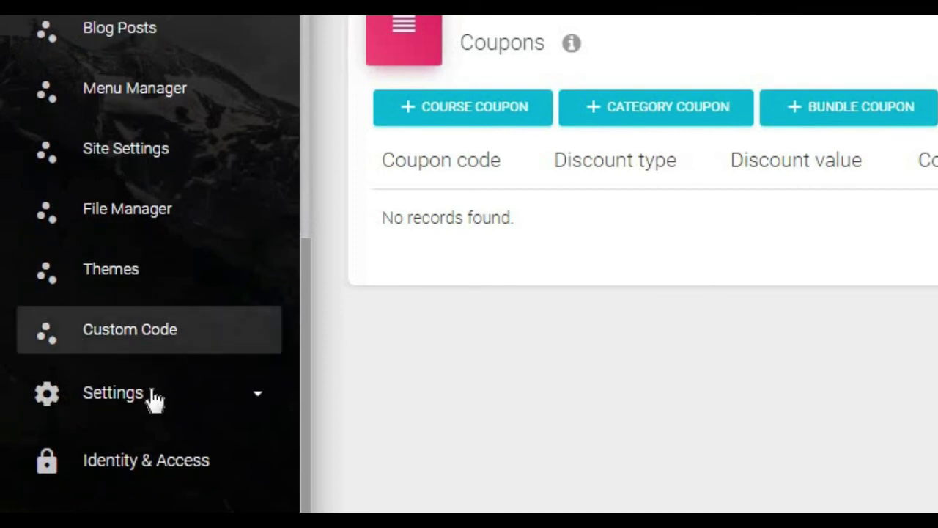
# Open the Identity & Access page and read its information about additional course publishers and managers
pyautogui.click(166, 471)
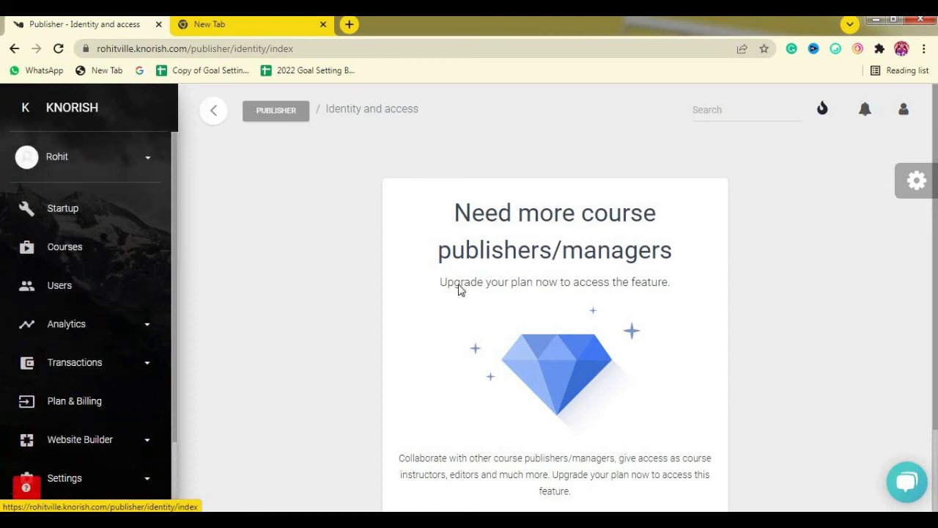
pyautogui.moveTo(455, 213); pyautogui.dragTo(652, 278)
# Return to the Startup page and review its task cards, ending at the one for creating the first course
pyautogui.click(85, 243)
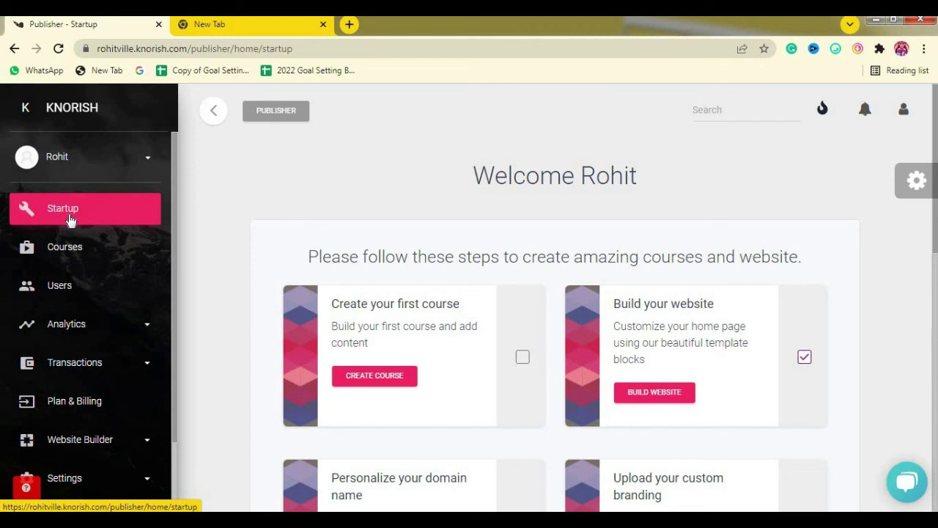
pyautogui.scroll(-1, 649, 352)
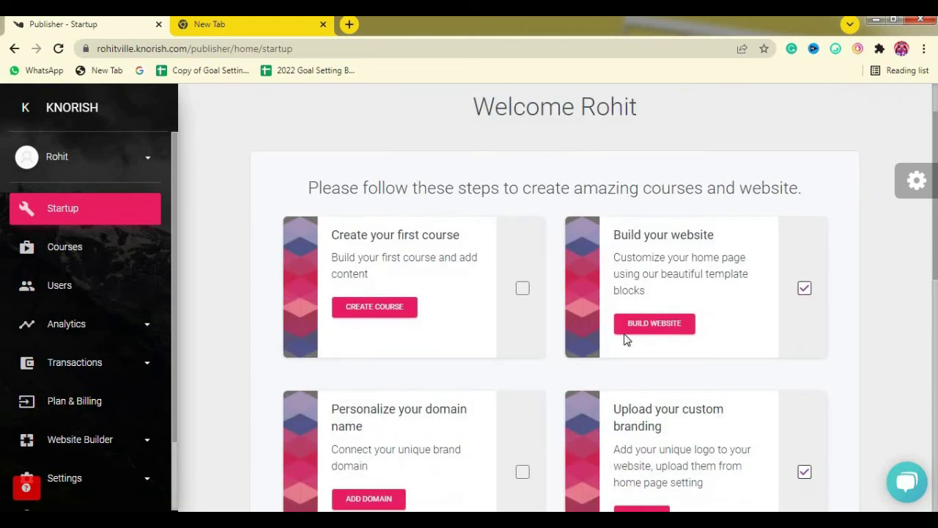
pyautogui.scroll(1, 619, 335)
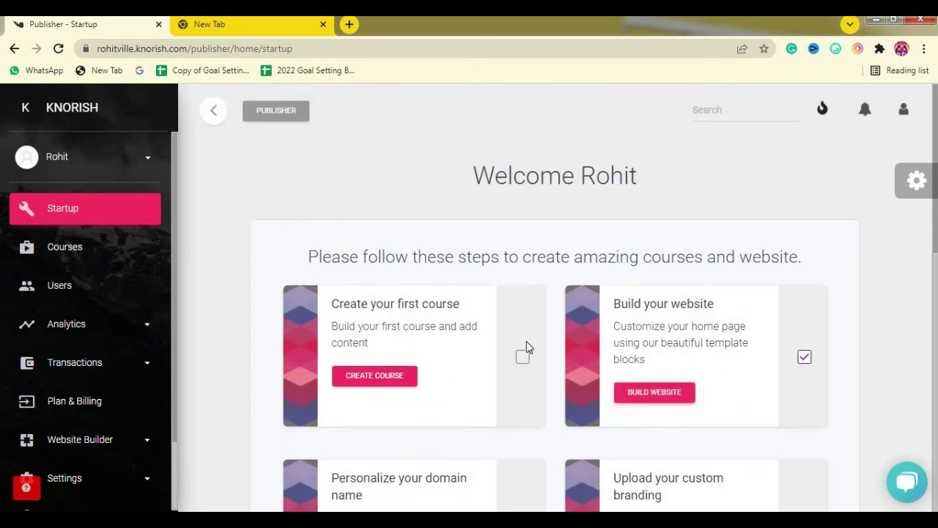
pyautogui.scroll(-6, 525, 346)
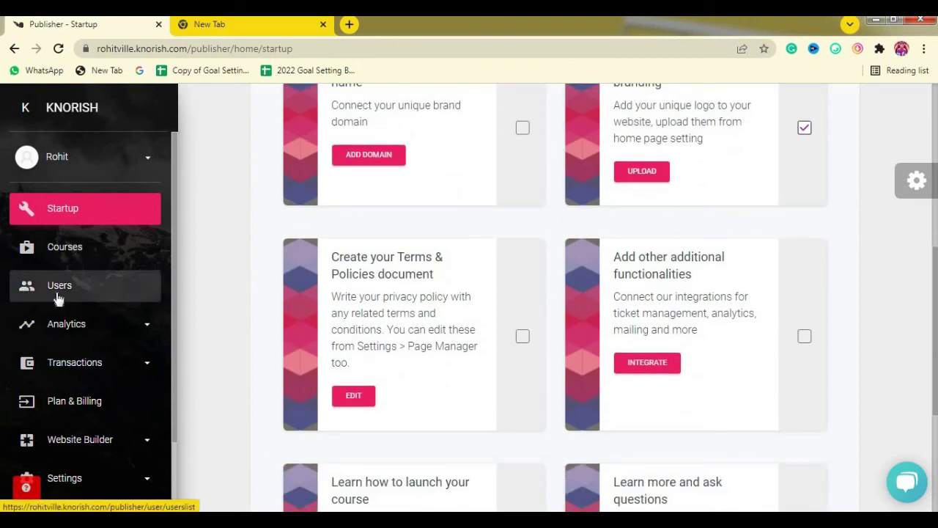
pyautogui.scroll(3, 398, 313)
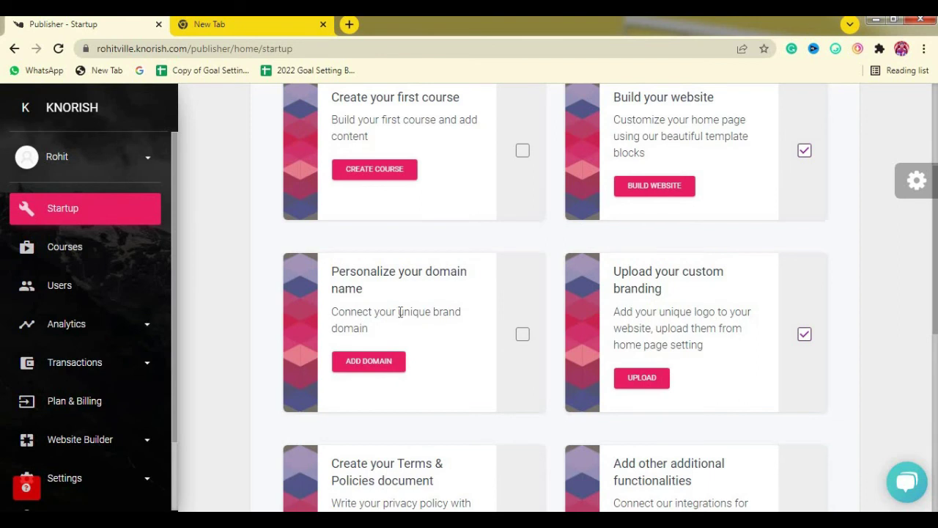
pyautogui.scroll(3, 398, 312)
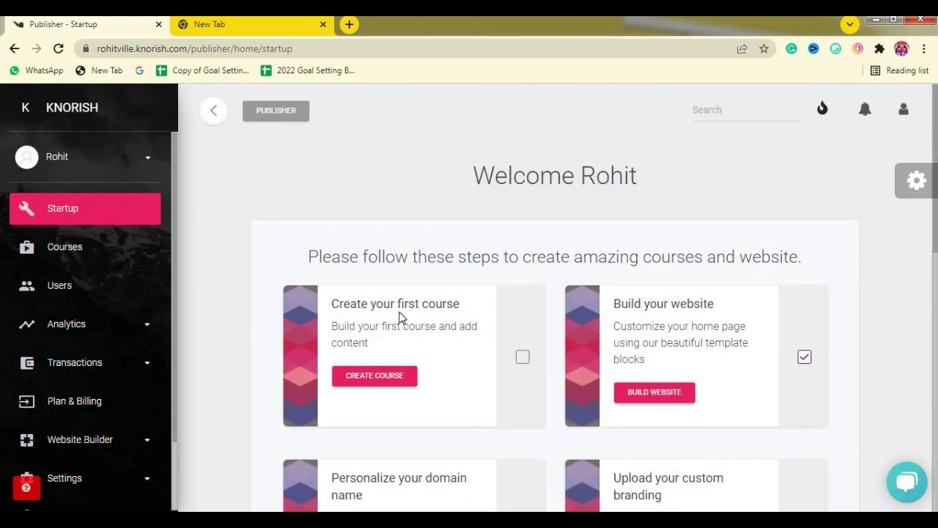
pyautogui.scroll(-1, 401, 315)
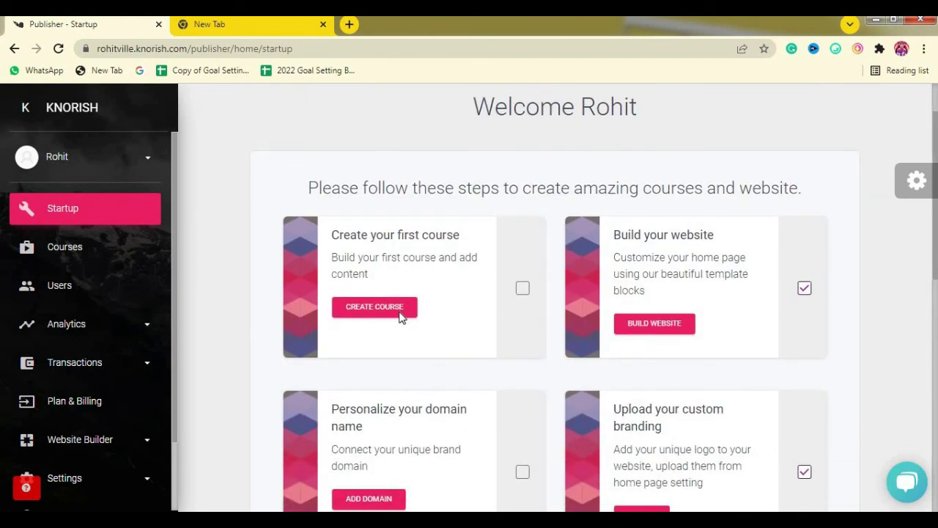